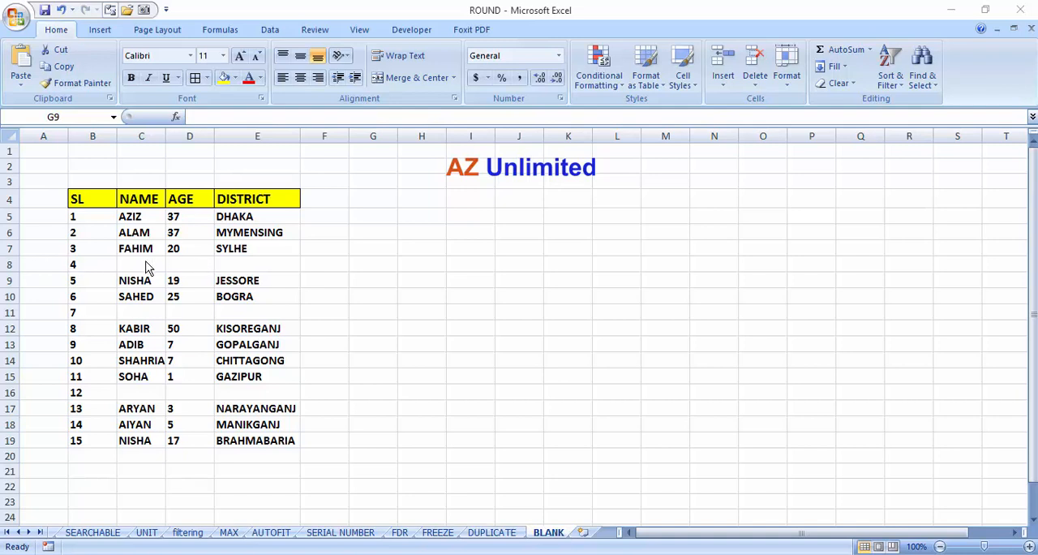
Step: Examine the table rows with serial numbers 4, 7 and 12 for missing name, age and district entries
drag(107, 264, 271, 267)
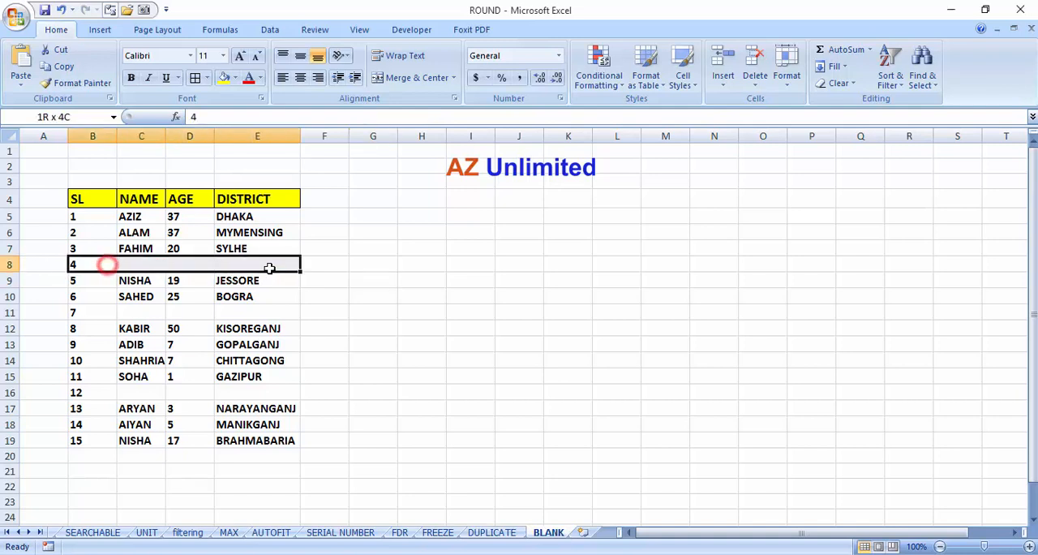
drag(92, 315, 324, 328)
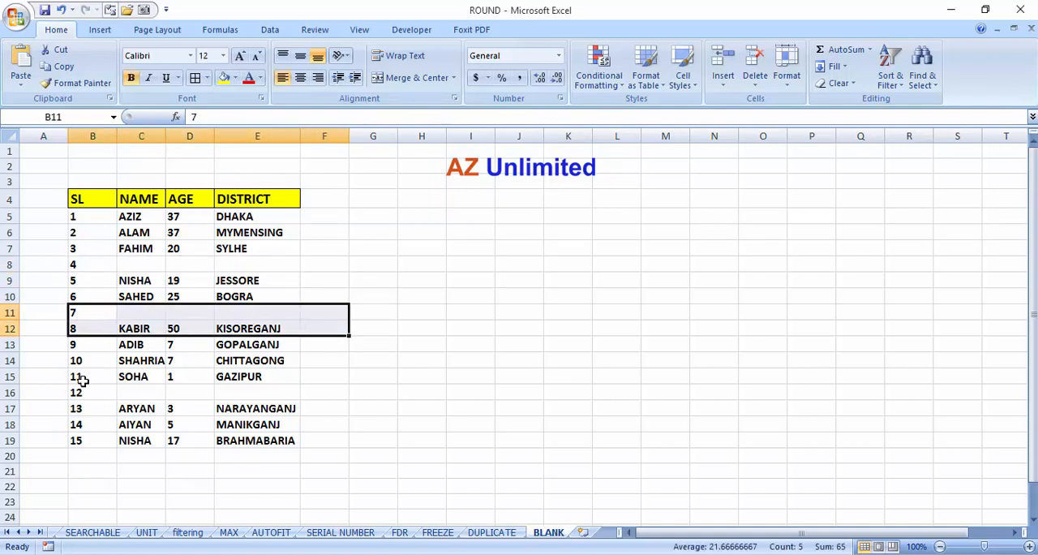
click(11, 393)
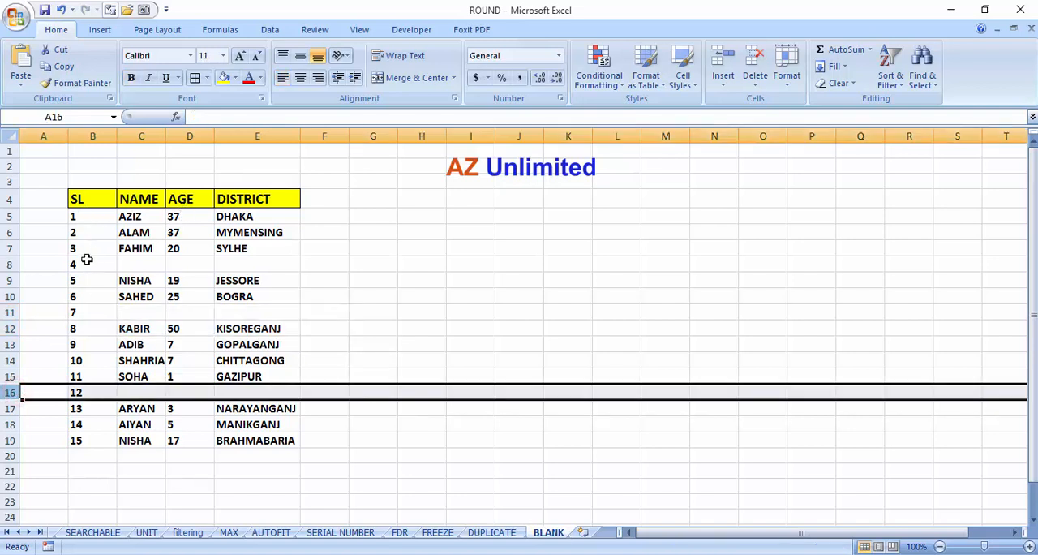
click(11, 264)
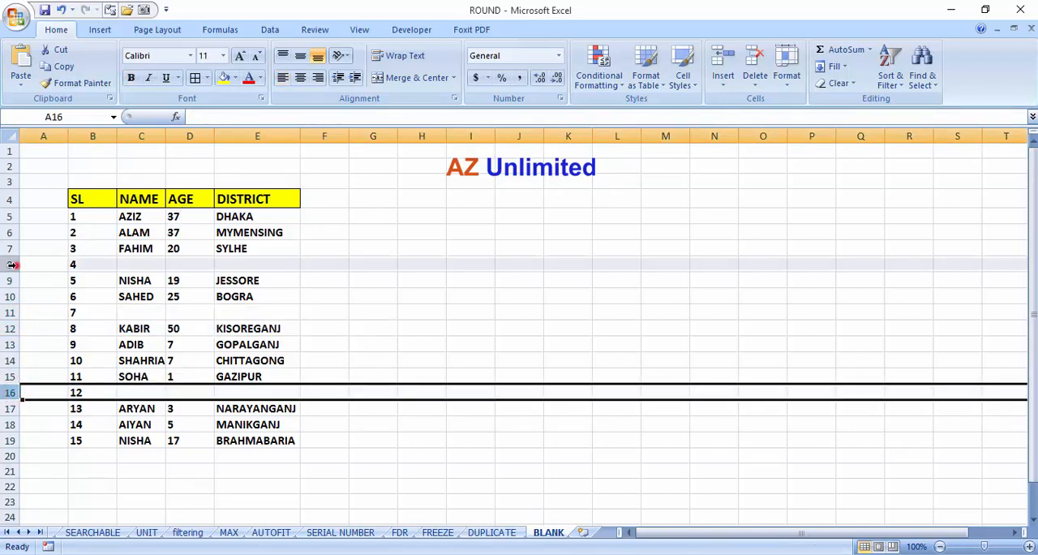
click(10, 312)
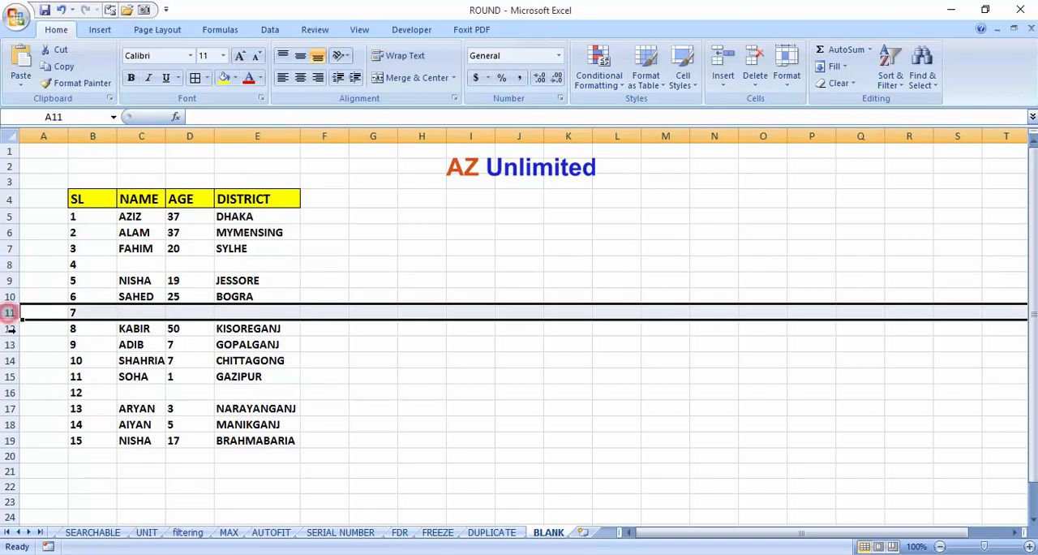
click(10, 393)
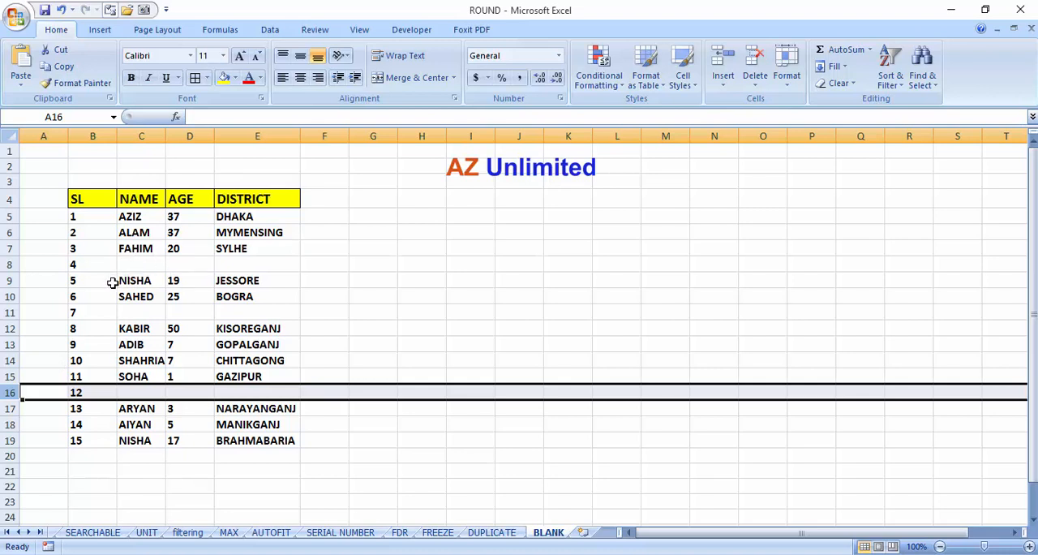
Step: Delete the rows with serial numbers 4, 7 and 12 from the table one at a time
click(7, 264)
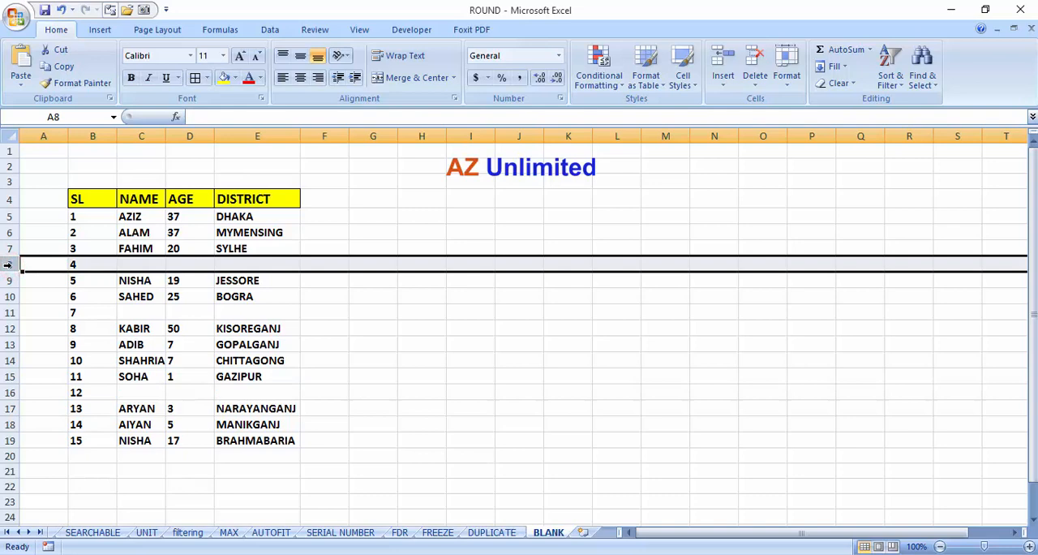
right_click(7, 265)
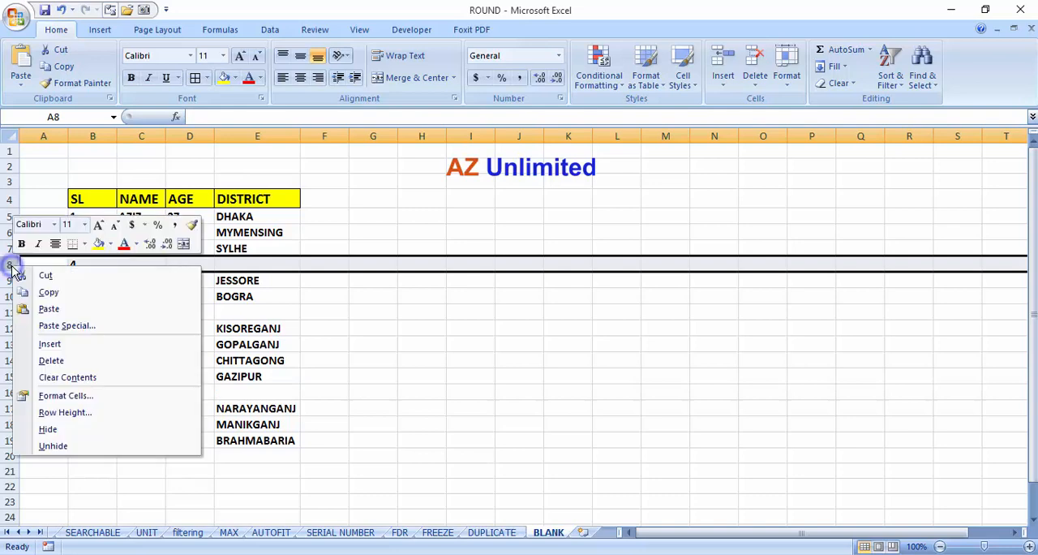
click(45, 360)
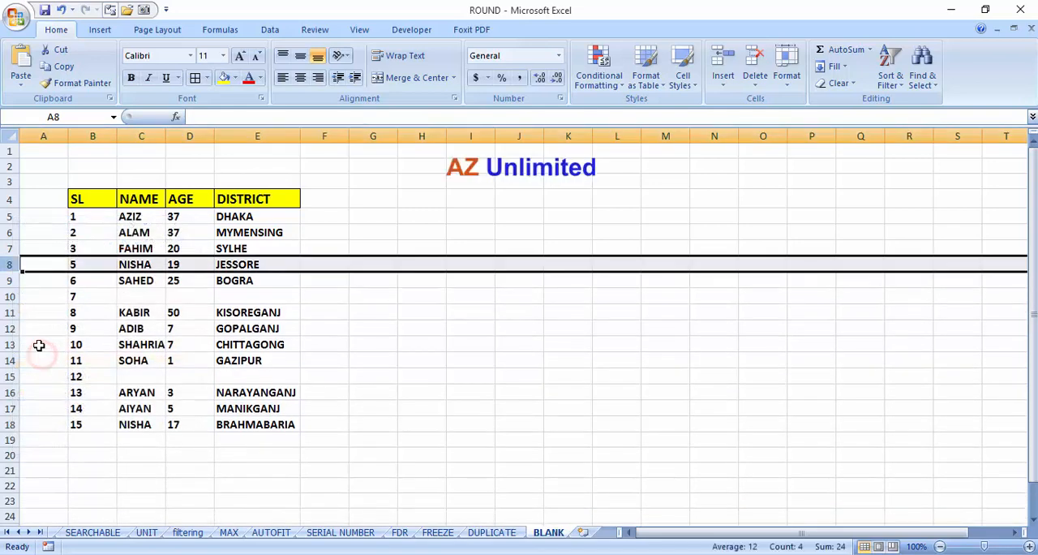
click(7, 295)
right_click(8, 295)
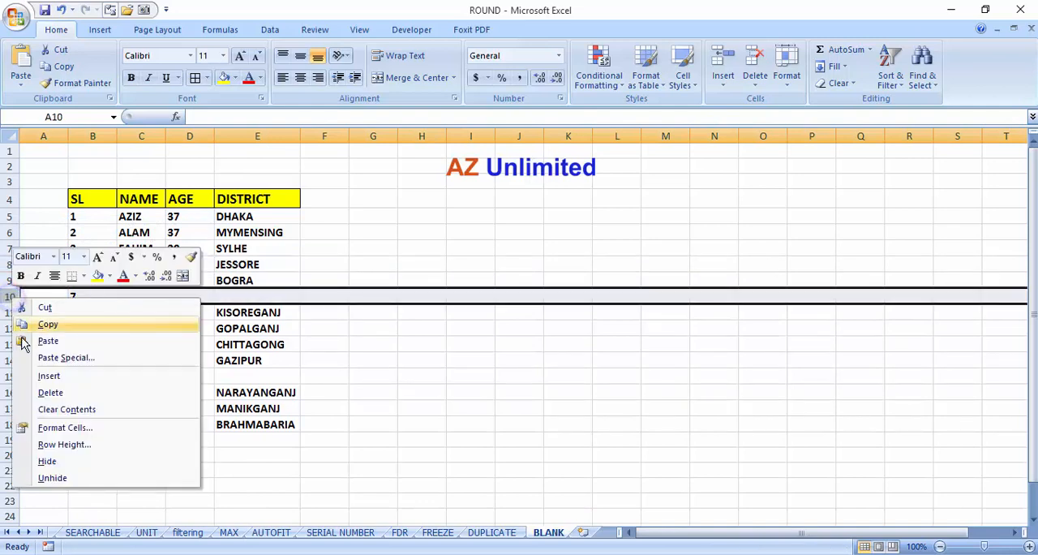
click(43, 393)
click(10, 362)
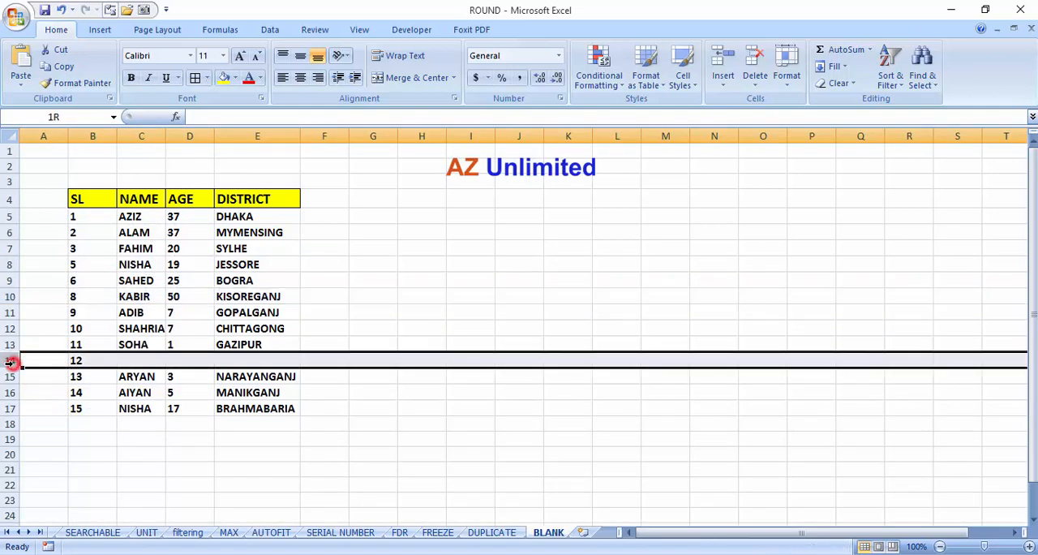
right_click(10, 362)
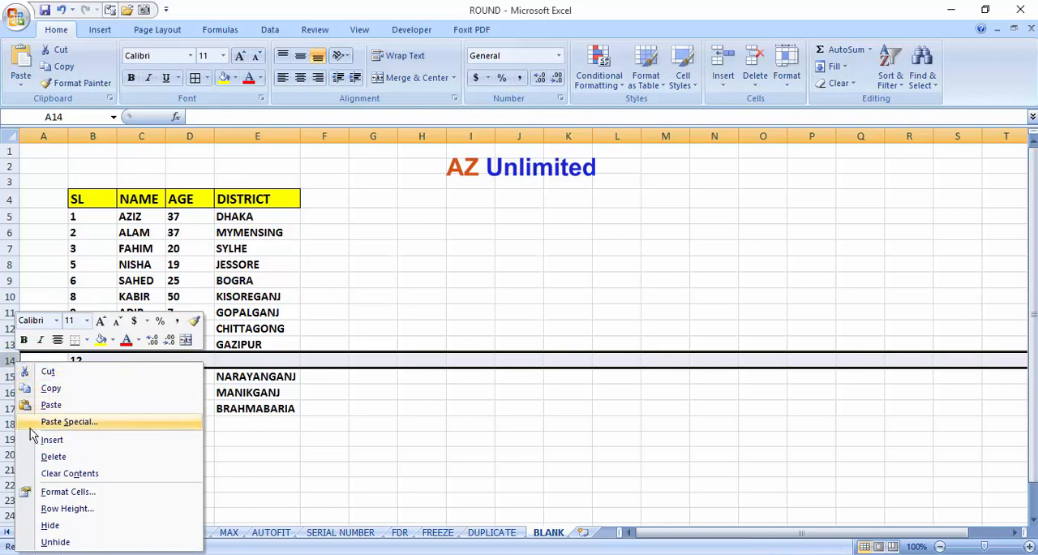
click(49, 456)
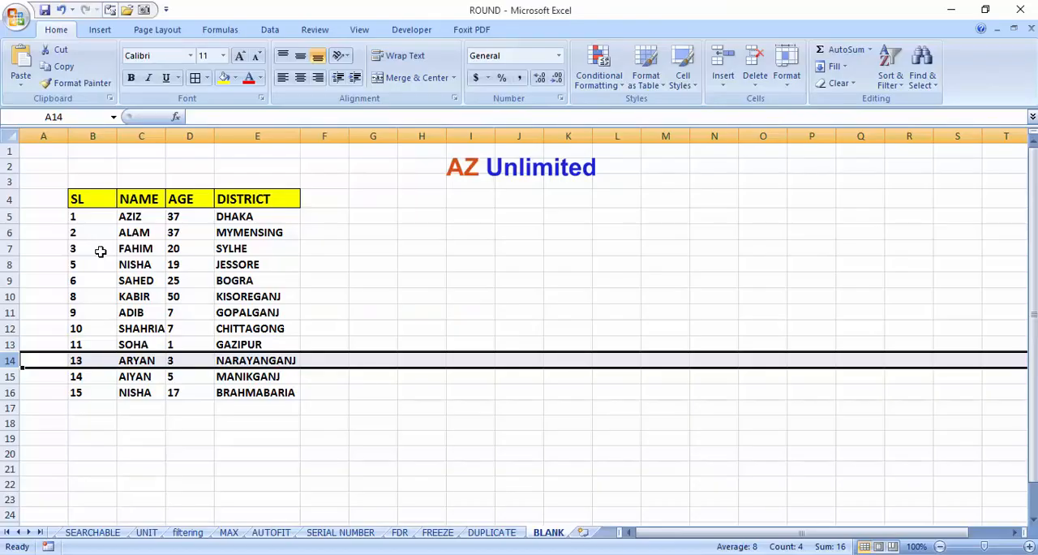
Step: Undo the three individual row deletions
key(ctrl+z)
key(ctrl+z)
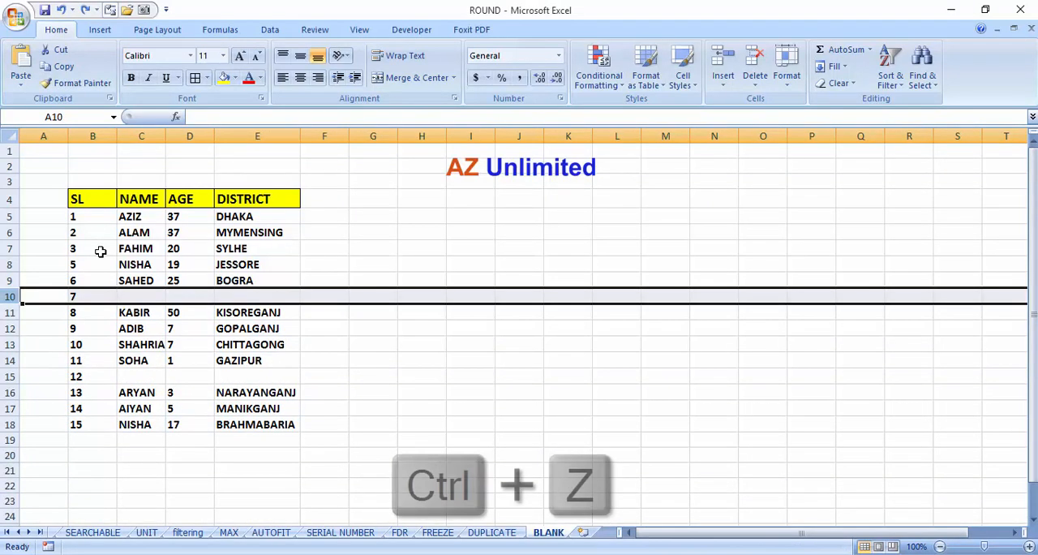
key(ctrl+z)
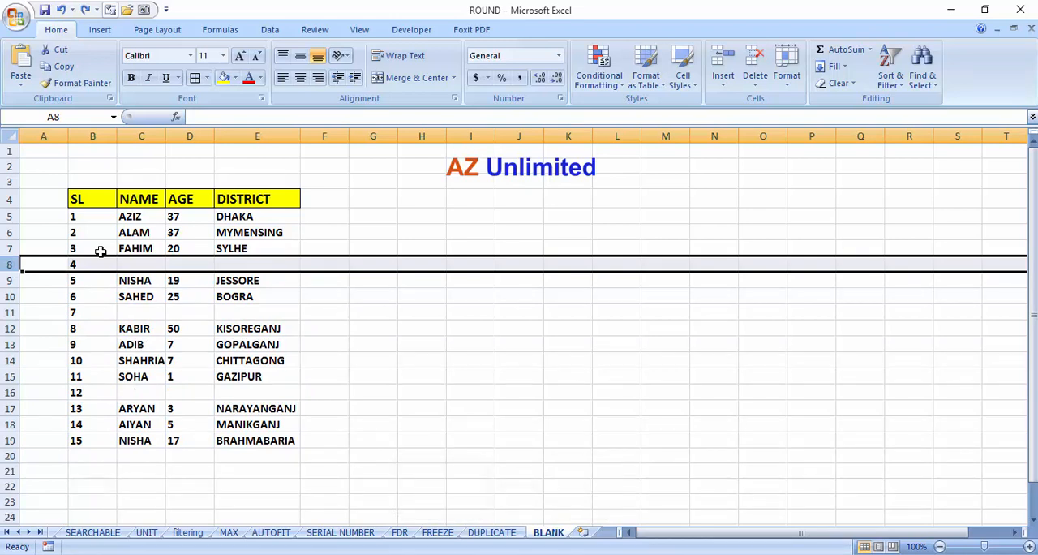
drag(130, 216, 138, 344)
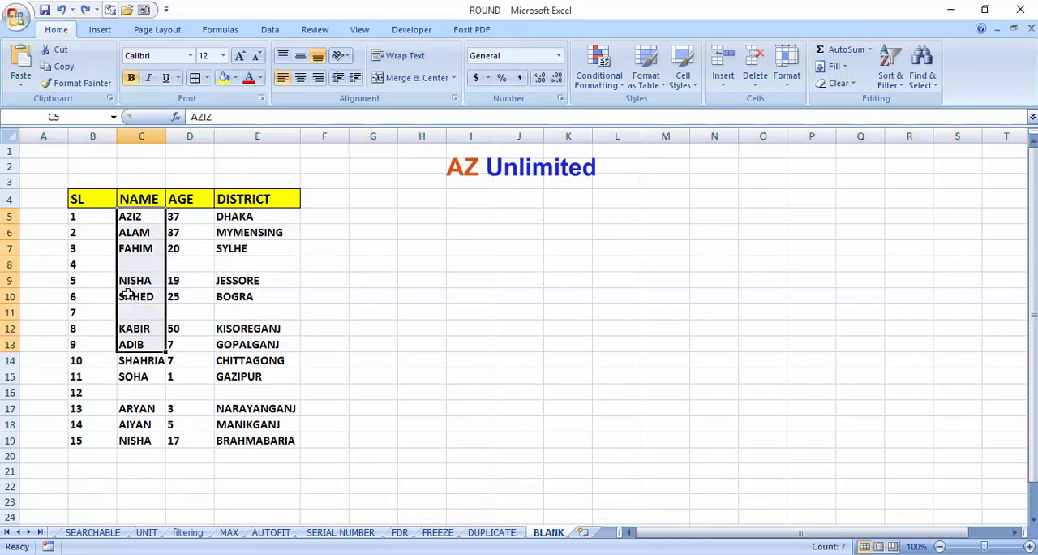
drag(130, 216, 132, 438)
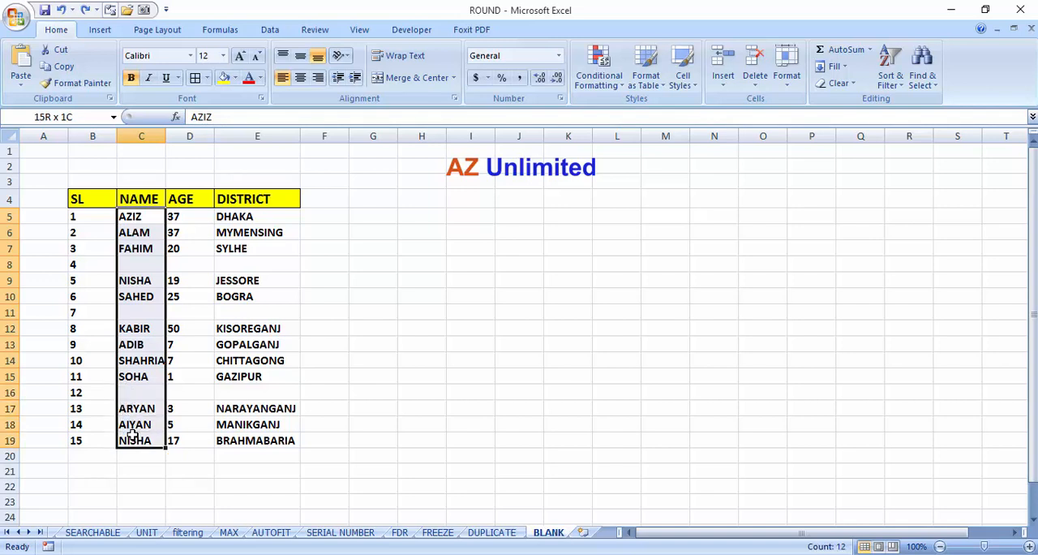
click(141, 311)
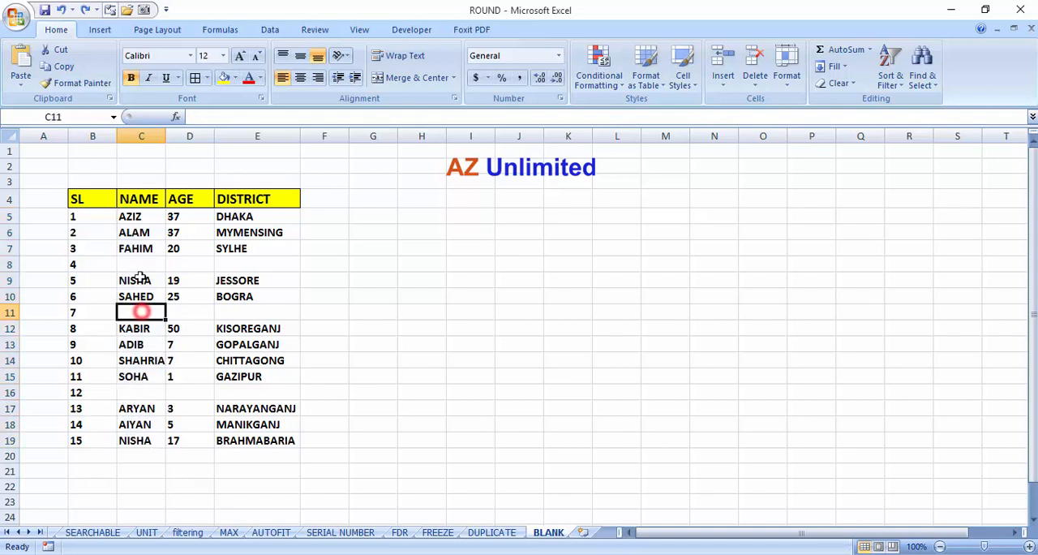
click(139, 266)
click(140, 312)
Step: Select only the blank cells within the NAME range C5:C19 using Go To Special with the Blanks option
drag(132, 216, 138, 438)
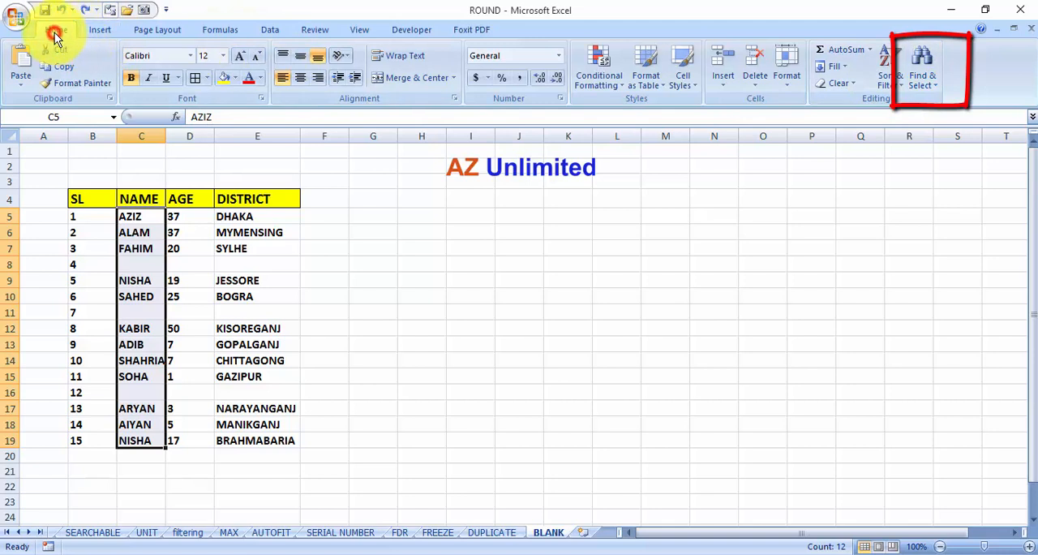
click(935, 85)
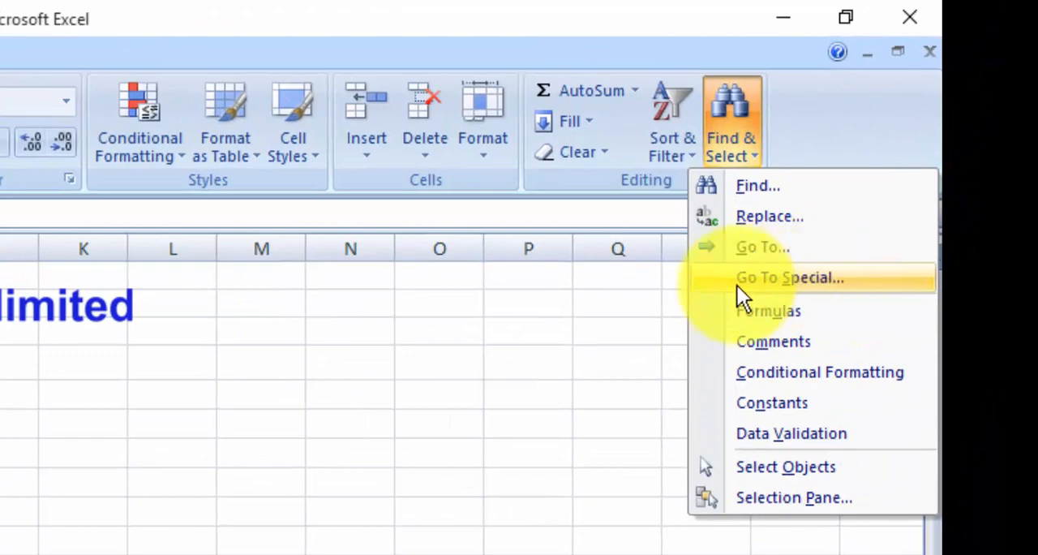
click(779, 276)
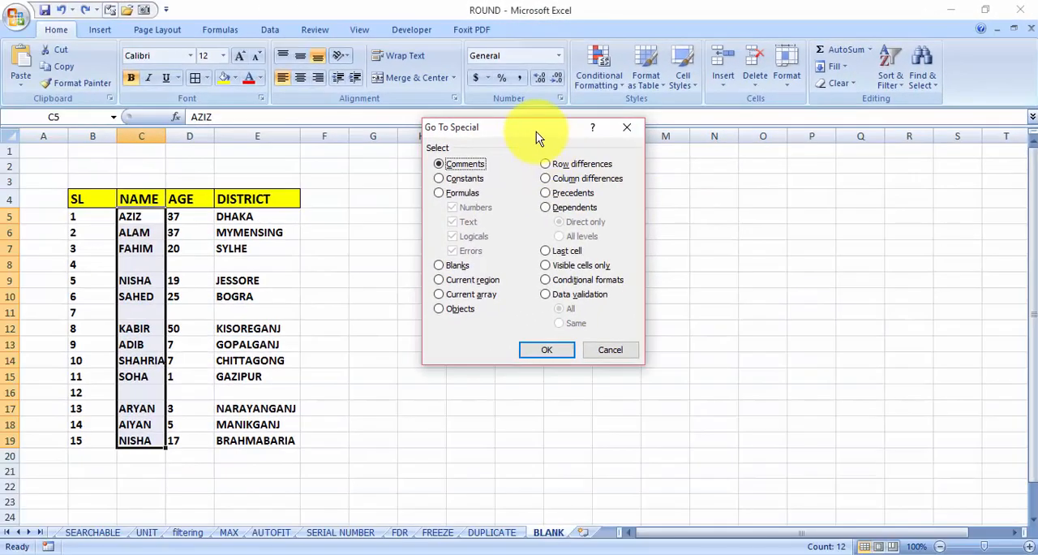
mouse_move(532, 122)
mouse_down()
mouse_move(517, 108)
mouse_move(517, 119)
mouse_up()
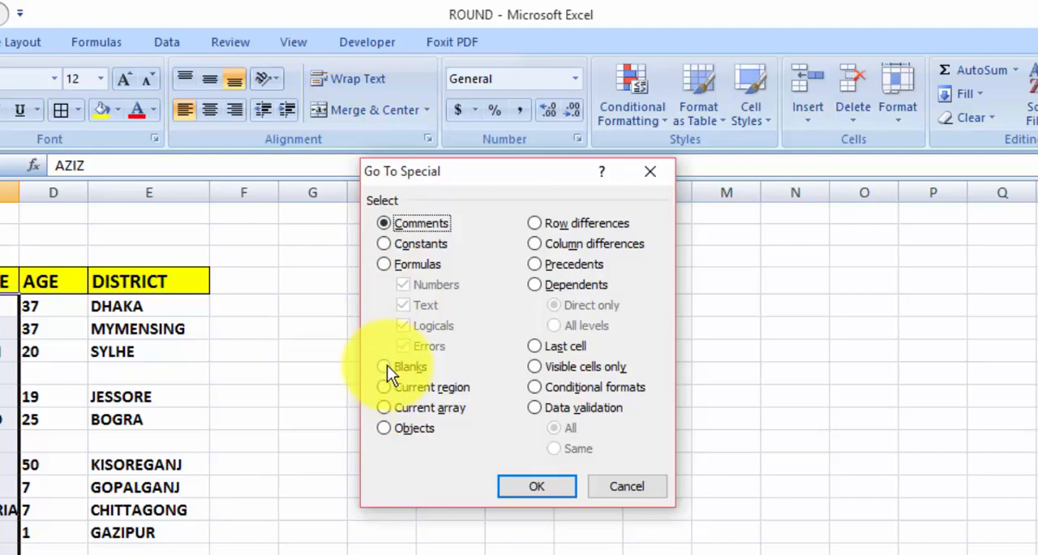
click(387, 365)
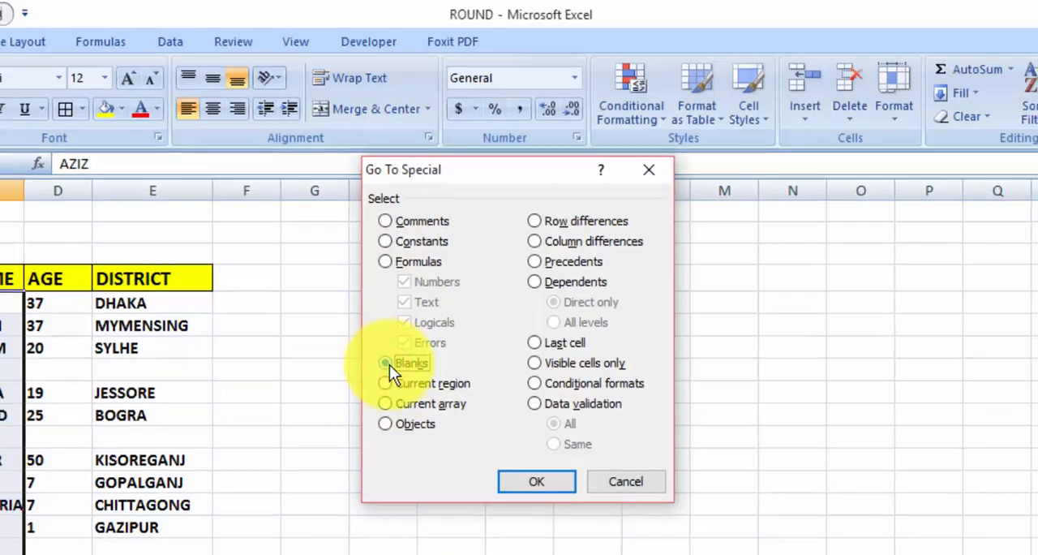
click(520, 488)
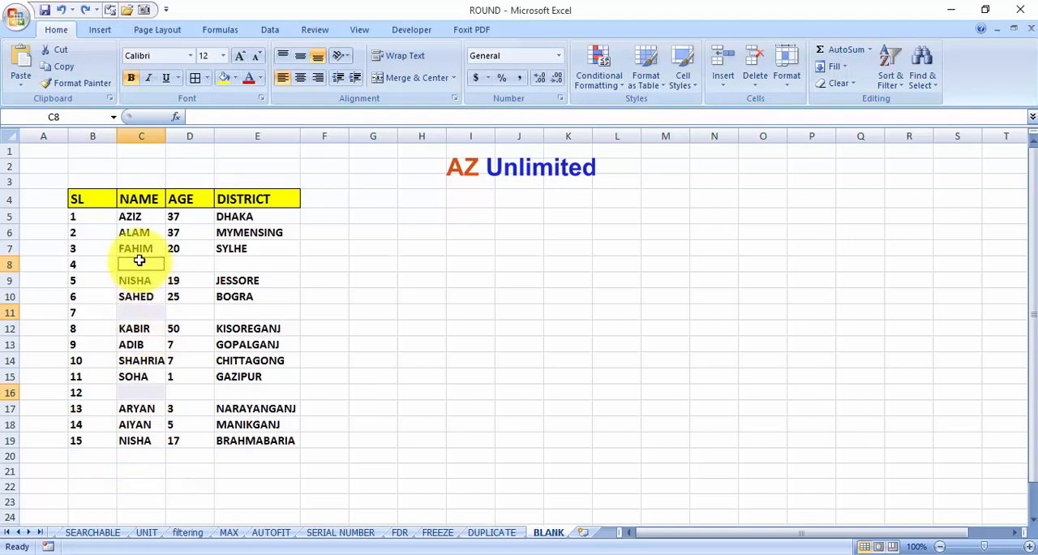
Step: Delete the entire rows containing the selected blank NAME cells
right_click(131, 314)
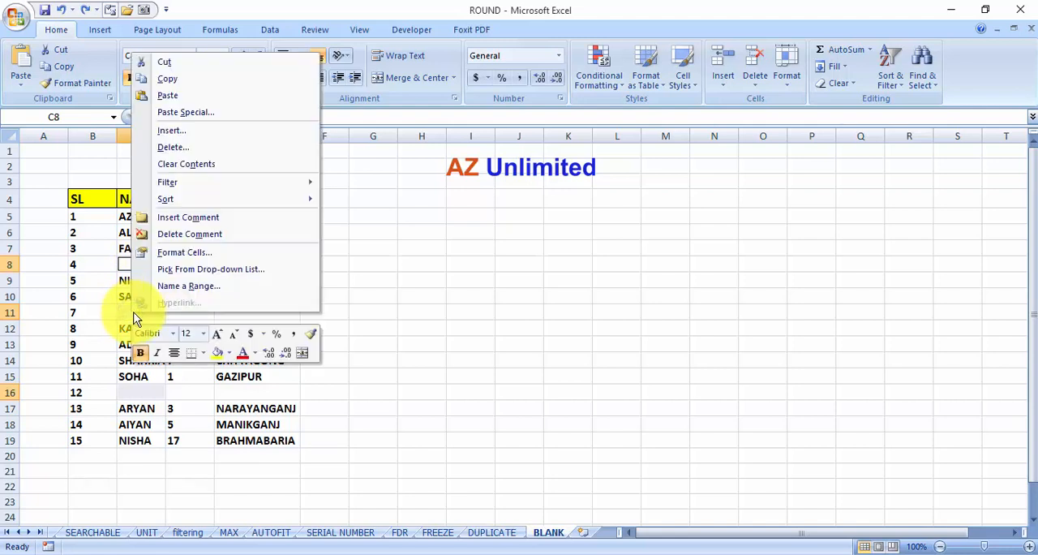
click(171, 149)
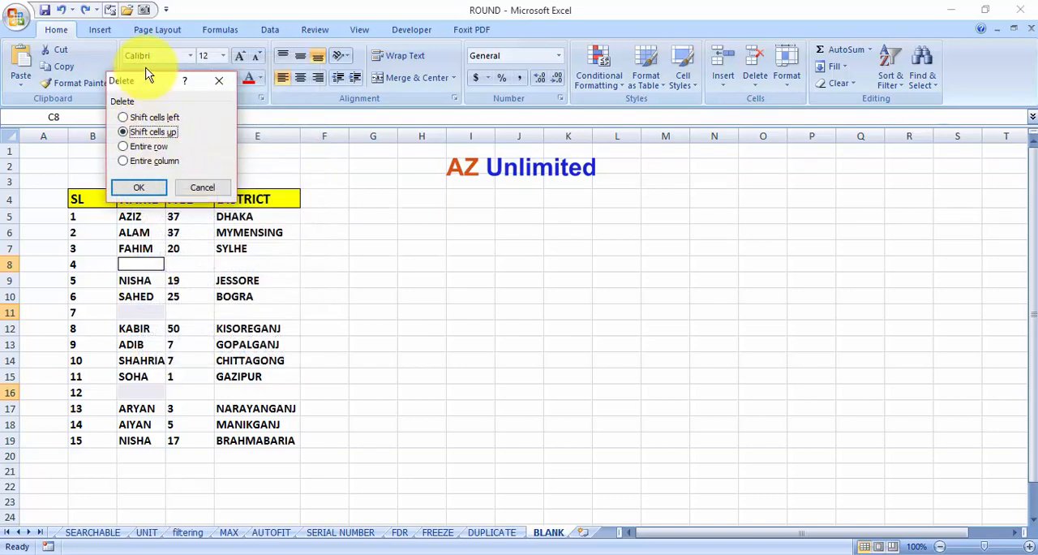
drag(130, 78, 403, 202)
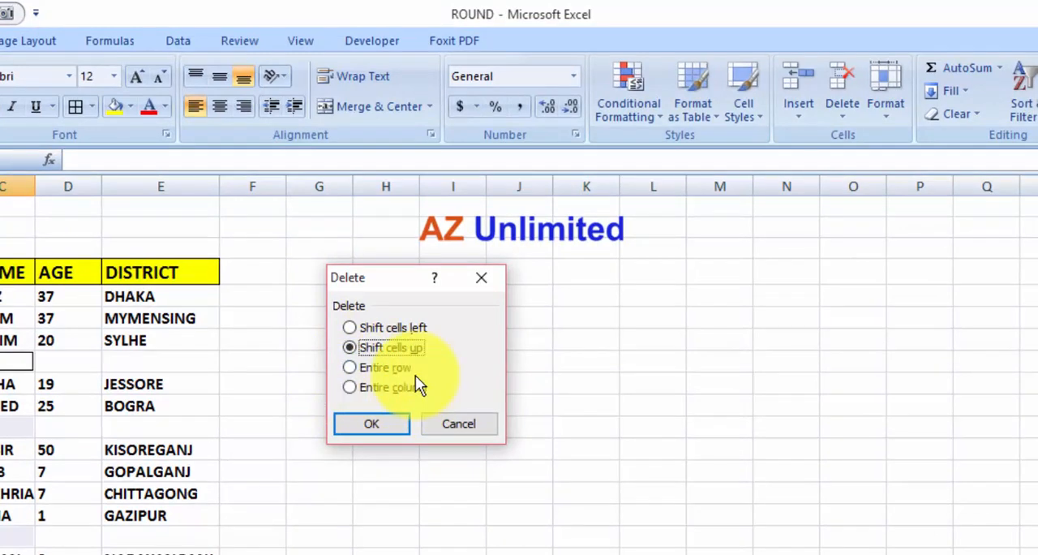
click(360, 368)
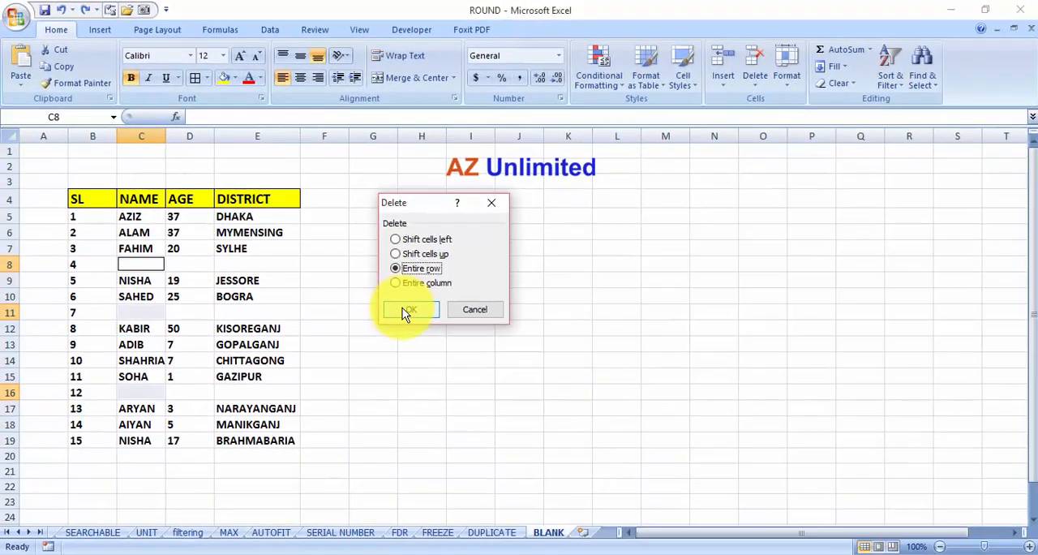
click(375, 412)
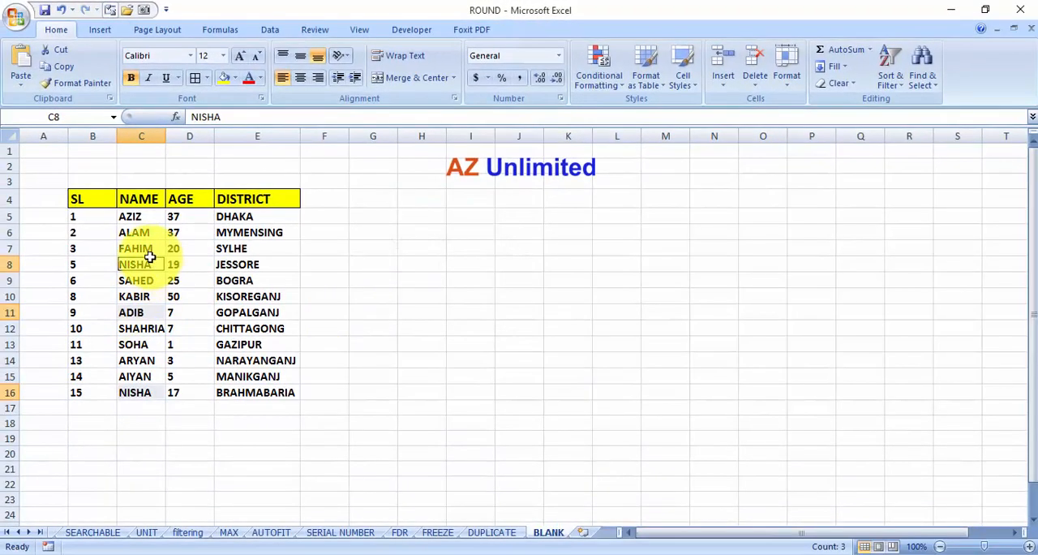